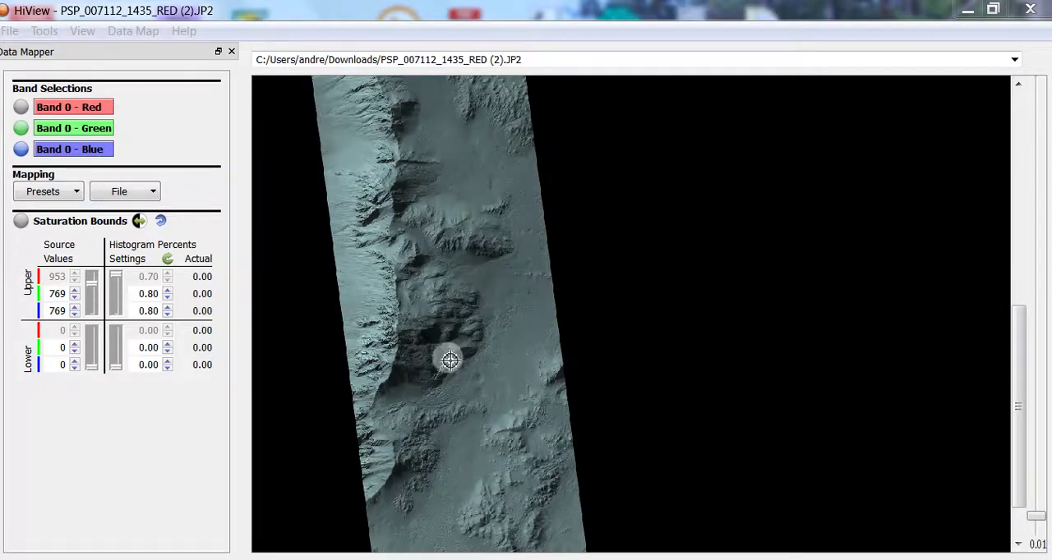
mouse_move(1019, 505)
mouse_down()
mouse_move(970, 265)
mouse_move(991, 512)
mouse_up()
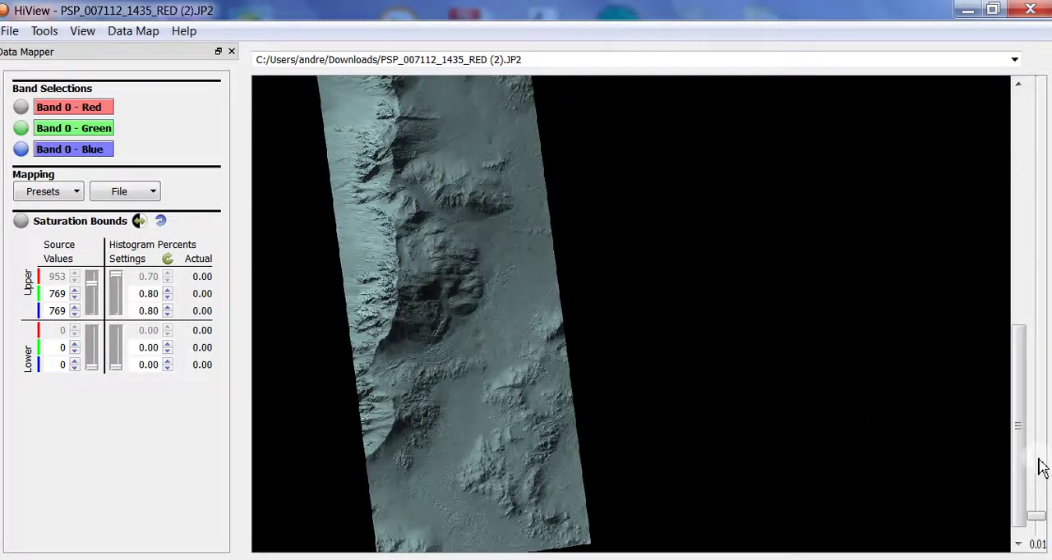
Scale up three times over the bright slopes, pan right, and double the magnification
right_click(386, 328)
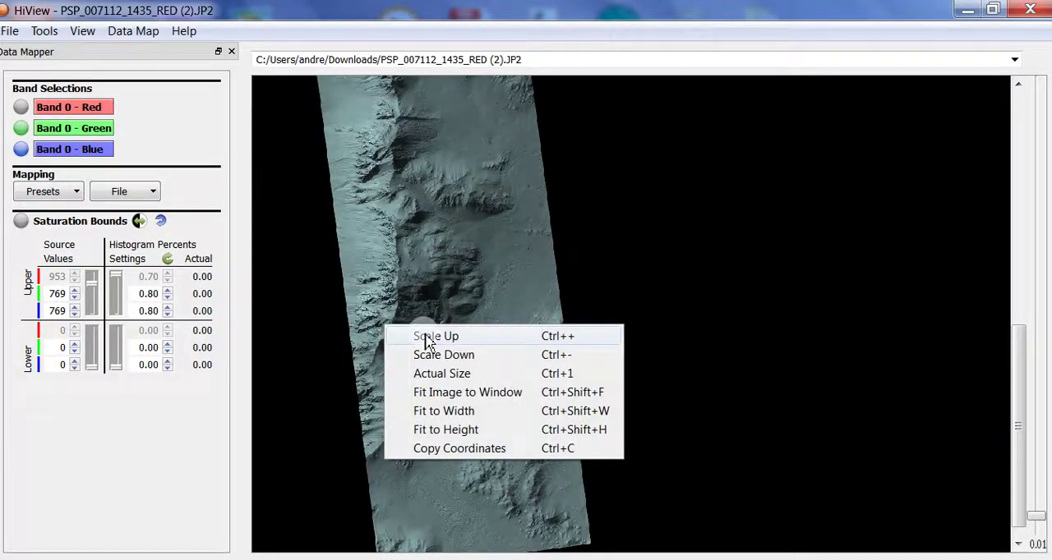
click(435, 336)
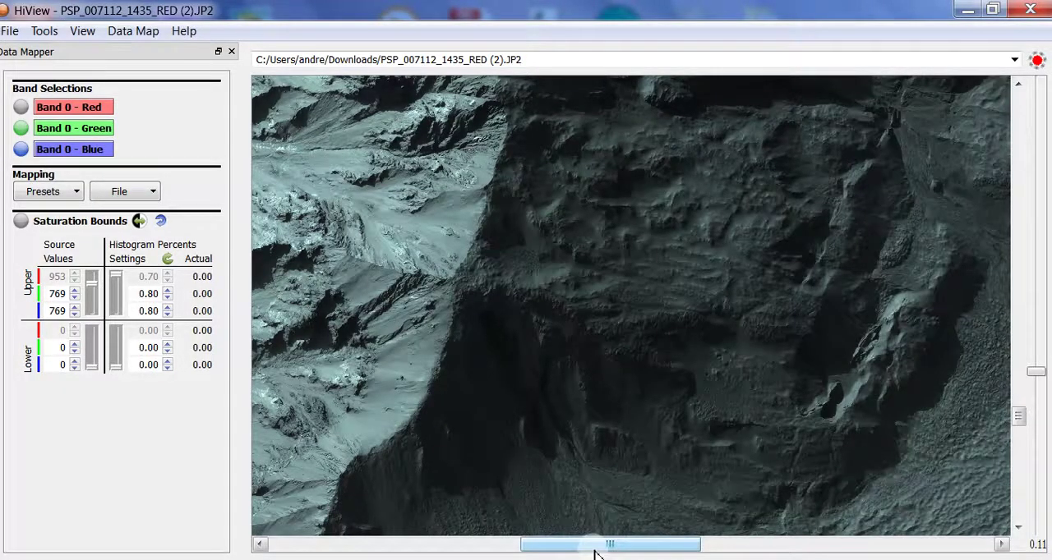
drag(609, 545, 532, 545)
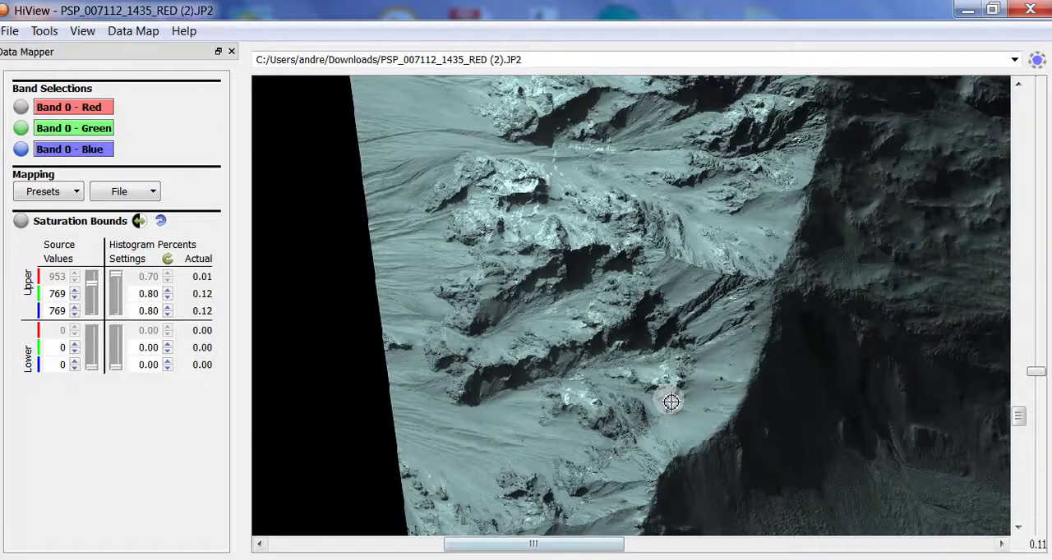
right_click(702, 345)
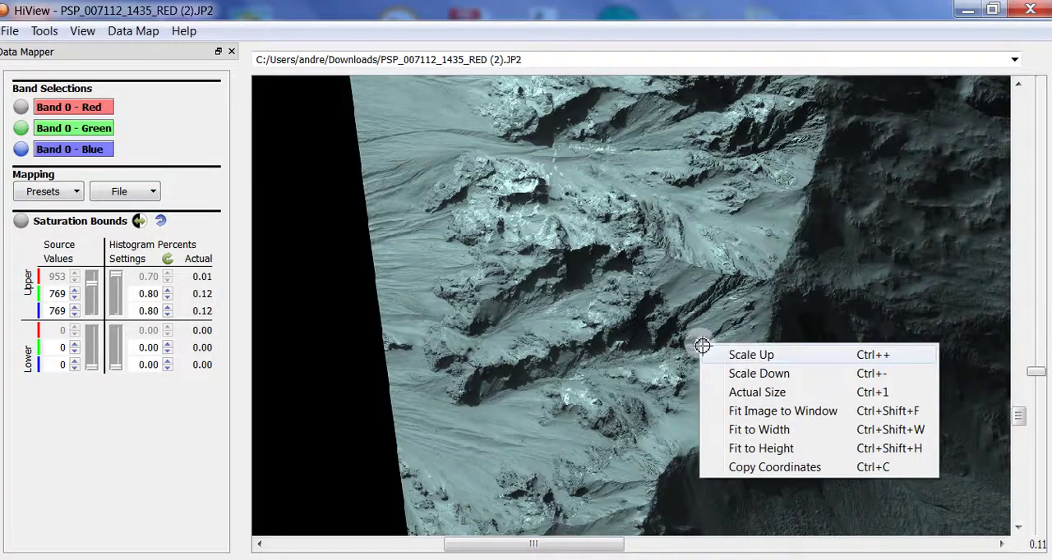
click(739, 355)
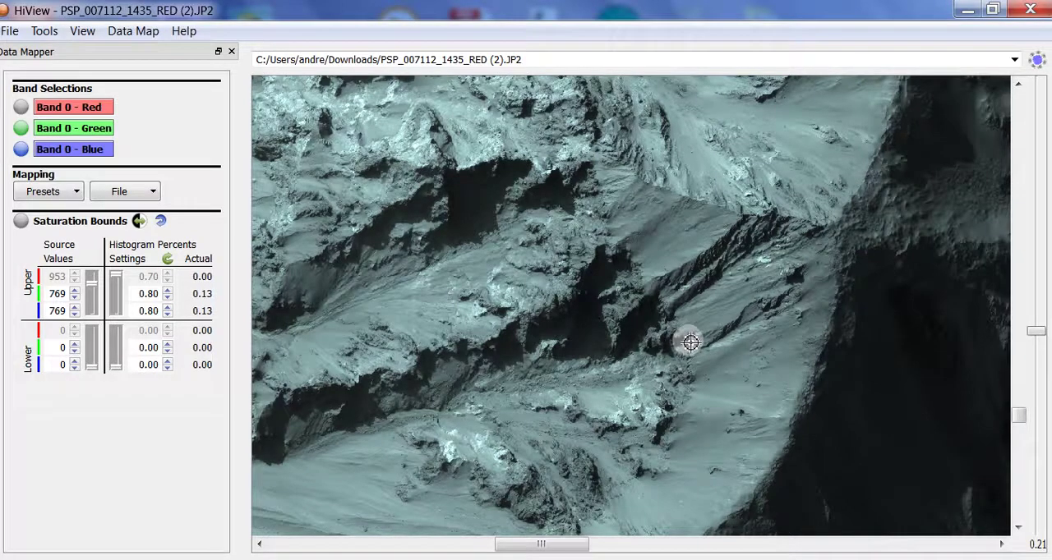
right_click(696, 342)
click(756, 355)
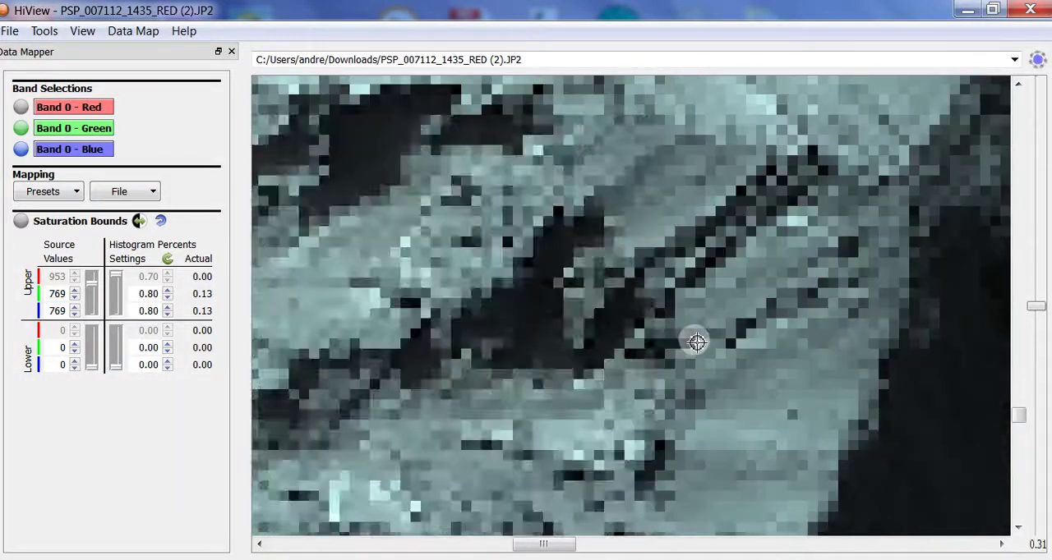
click(787, 544)
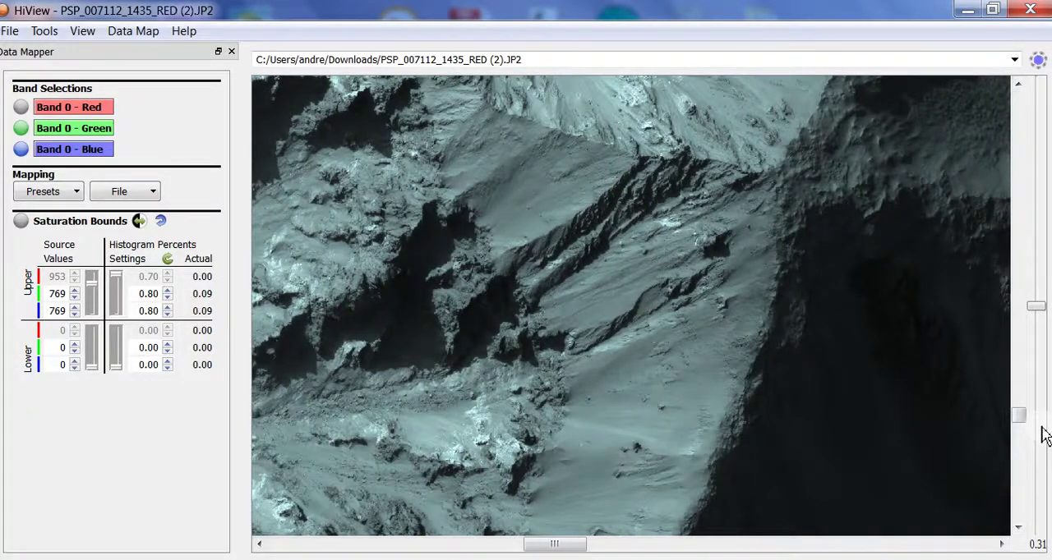
key(ctrl+Up)
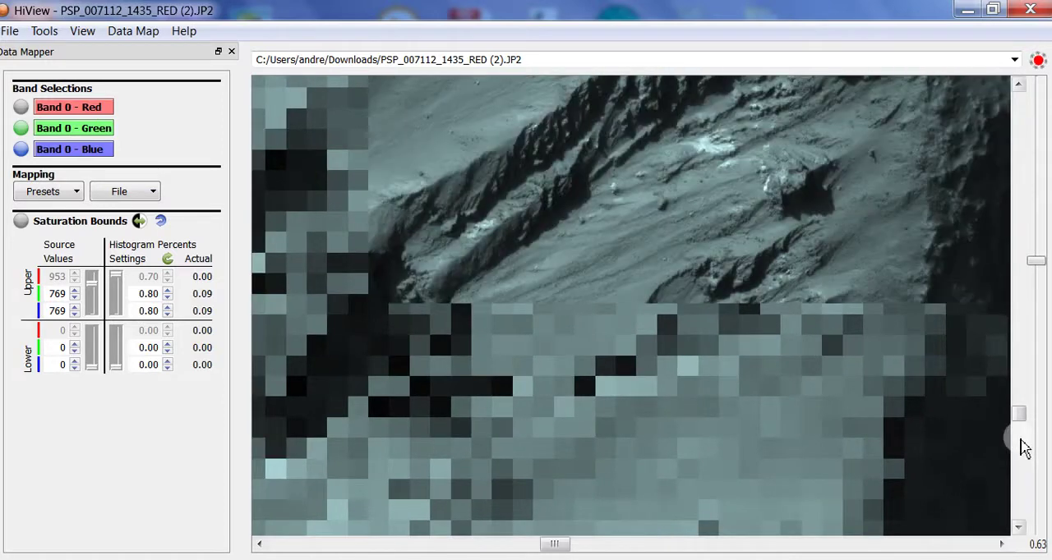
Pan down the slope and left to frame the bright ledge
click(1020, 443)
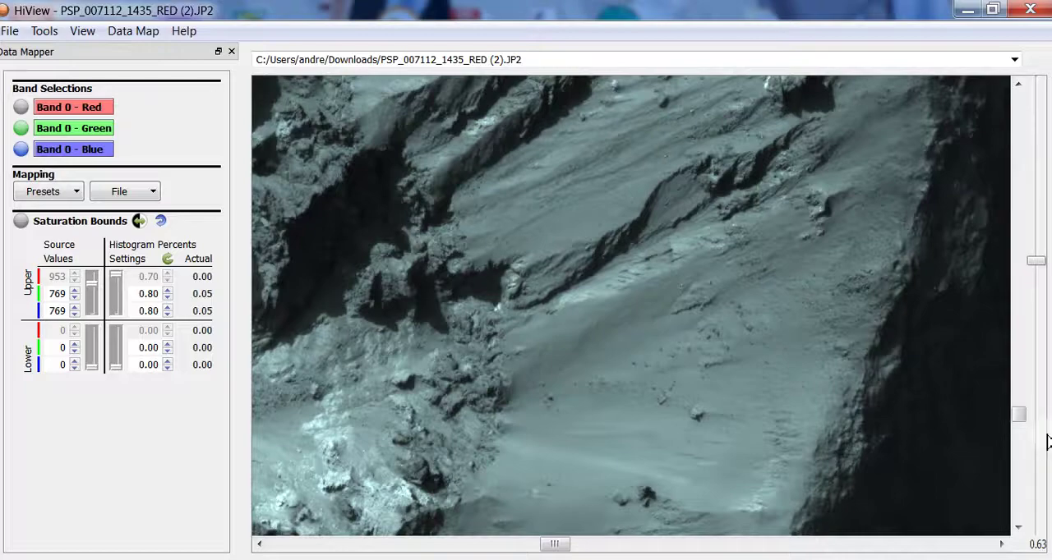
scroll(1043, 448, up, 1)
scroll(1043, 448, up, 1)
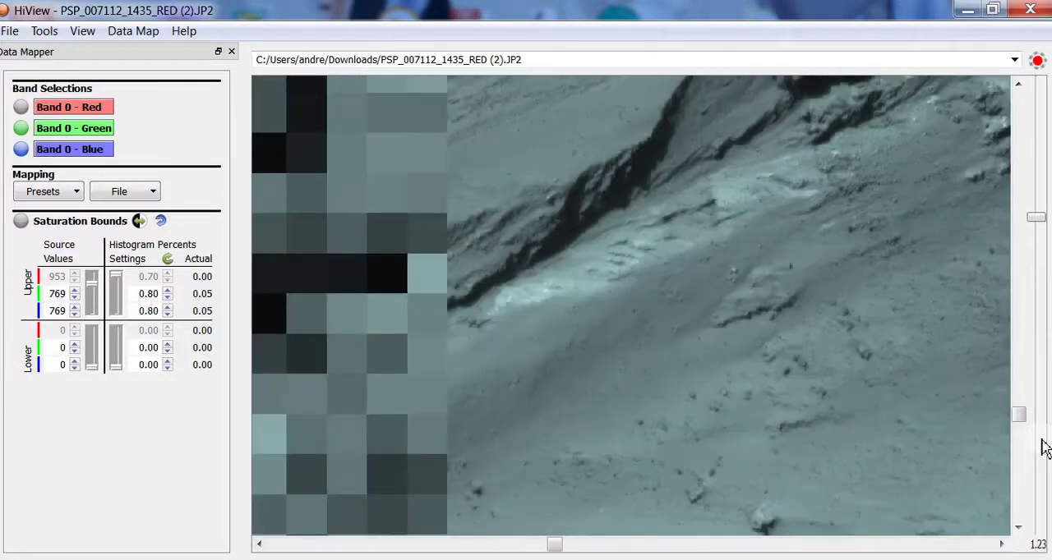
scroll(1044, 448, up, 1)
key(Left)
key(Left)
key(Left)
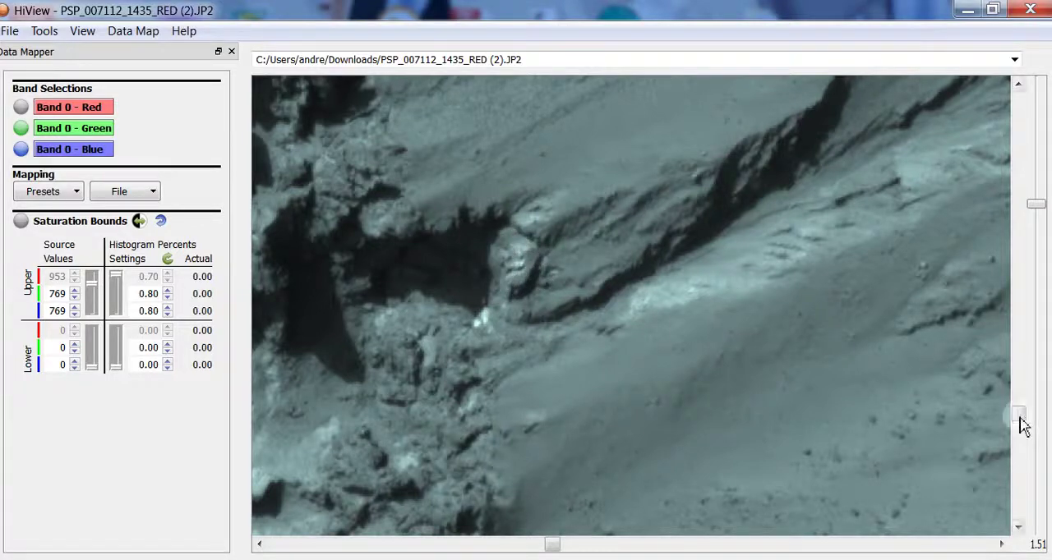
scroll(1043, 425, up, 5)
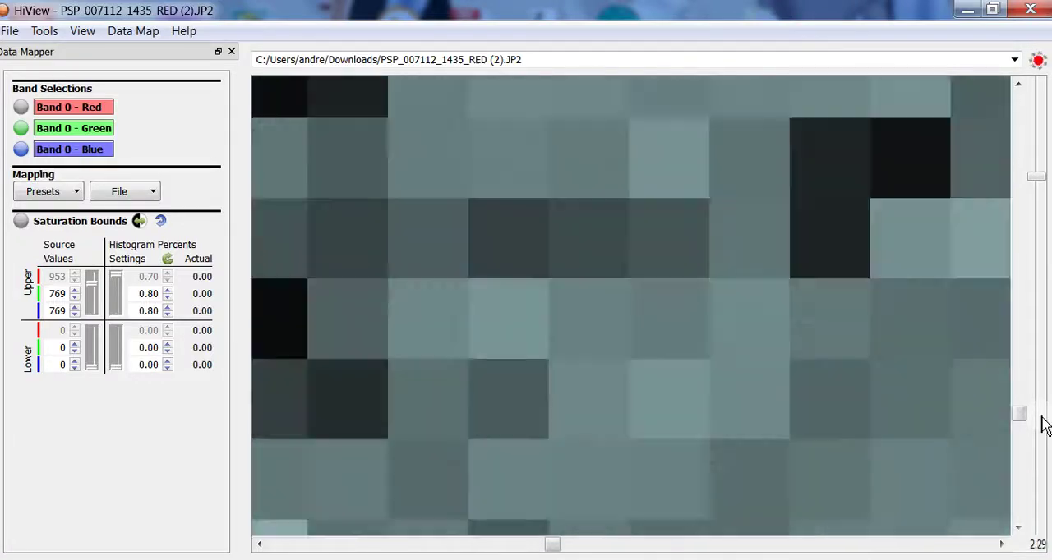
scroll(1026, 427, up, 2)
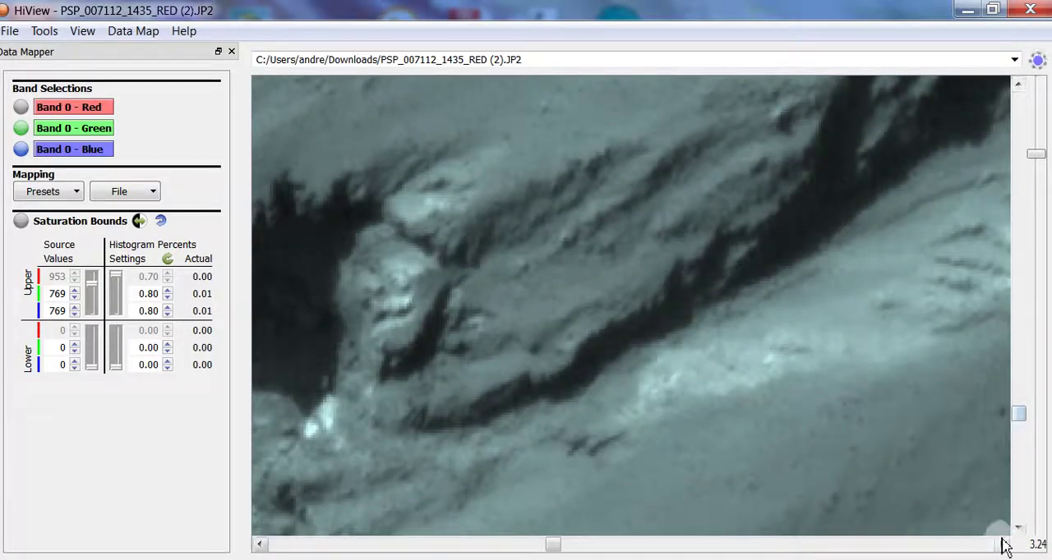
scroll(1006, 546, up, 3)
scroll(1006, 546, up, 2)
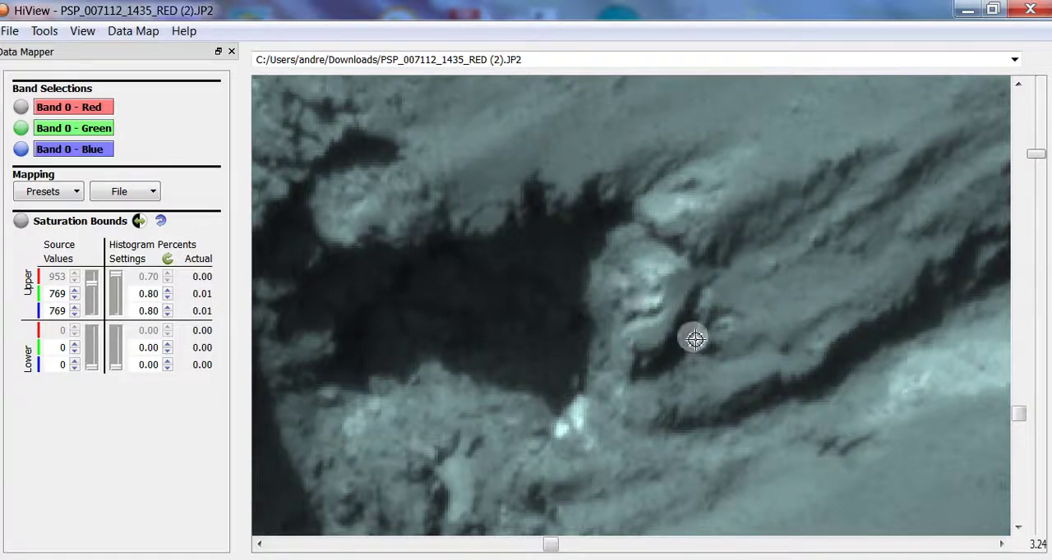
scroll(1042, 423, up, 1)
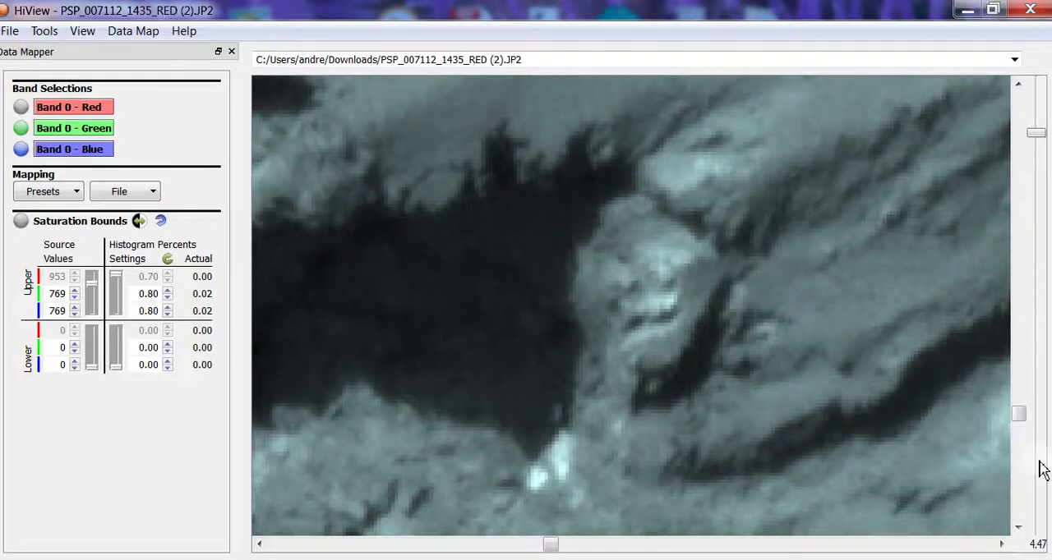
scroll(1042, 468, down, 3)
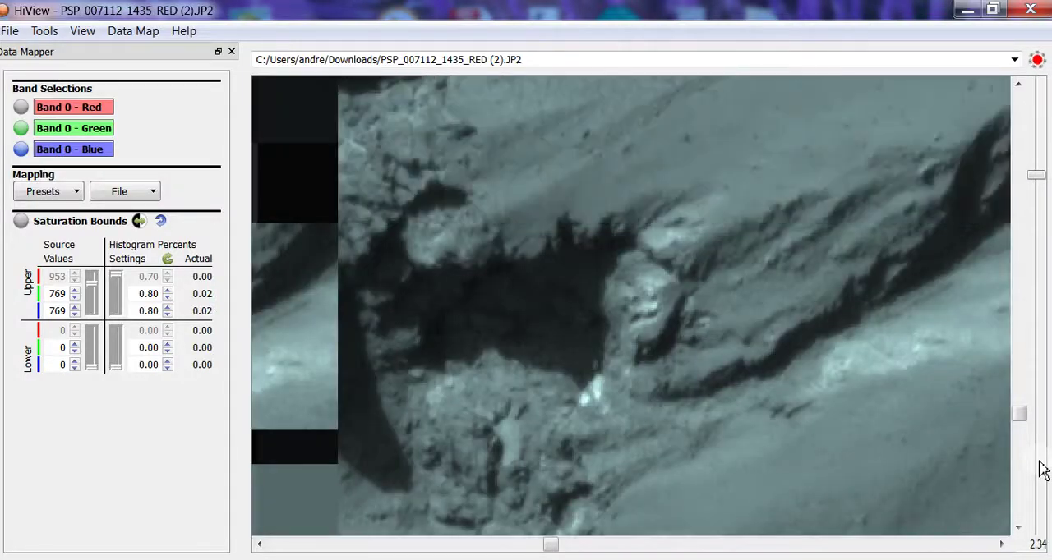
scroll(1042, 468, down, 2)
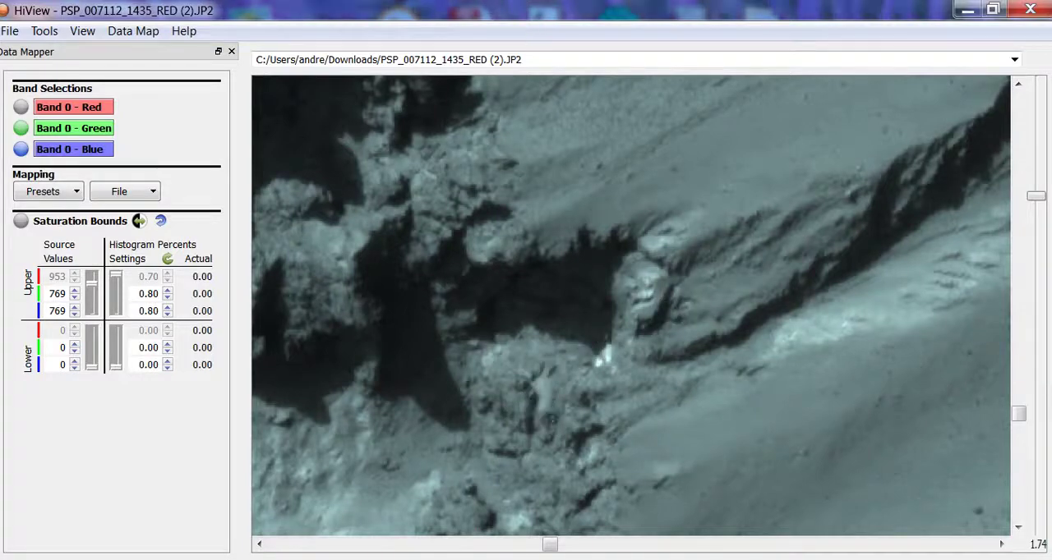
Pan the view down toward the bright rock patch at the shadow's edge
click(1018, 527)
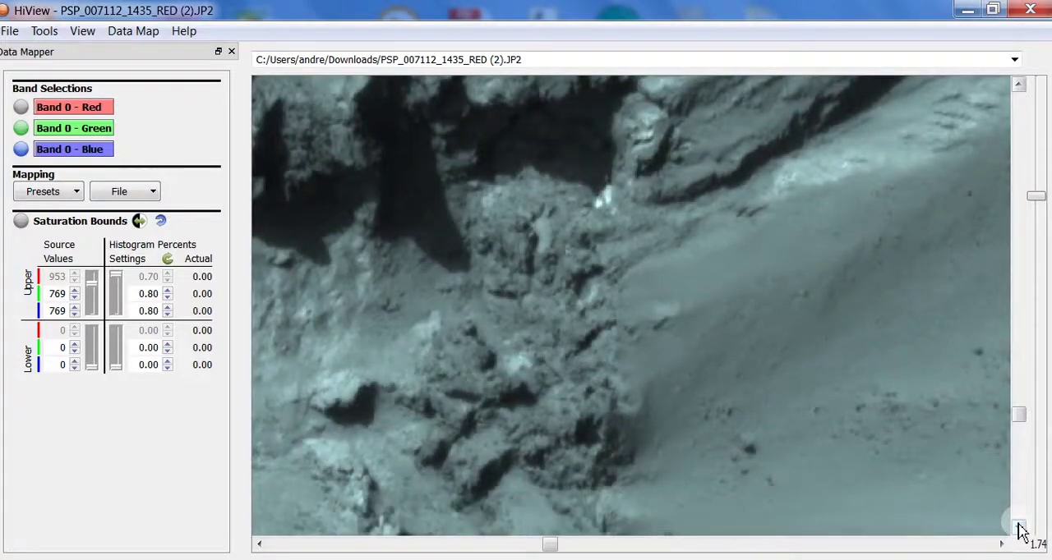
scroll(1019, 530, up, 3)
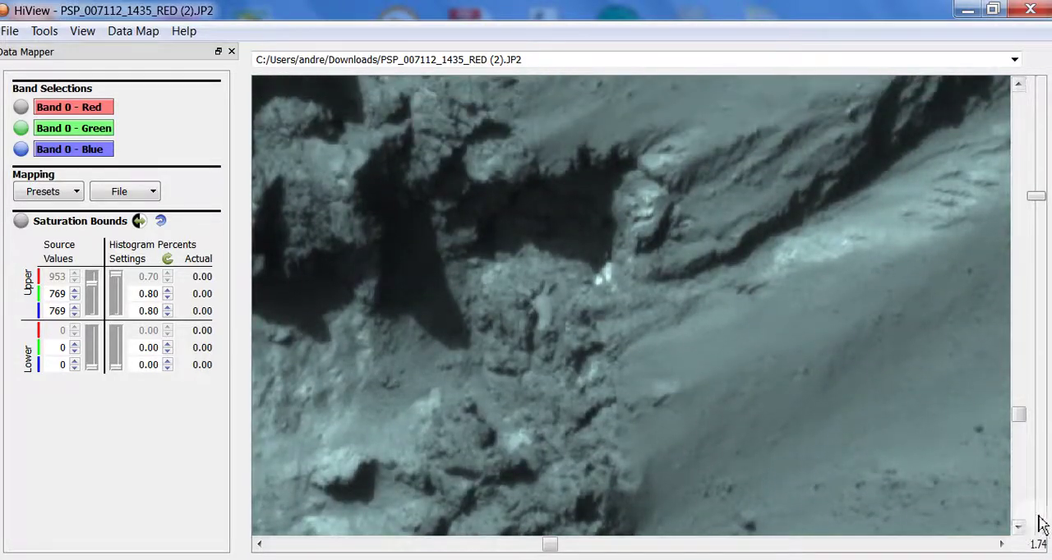
scroll(1042, 524, up, 1)
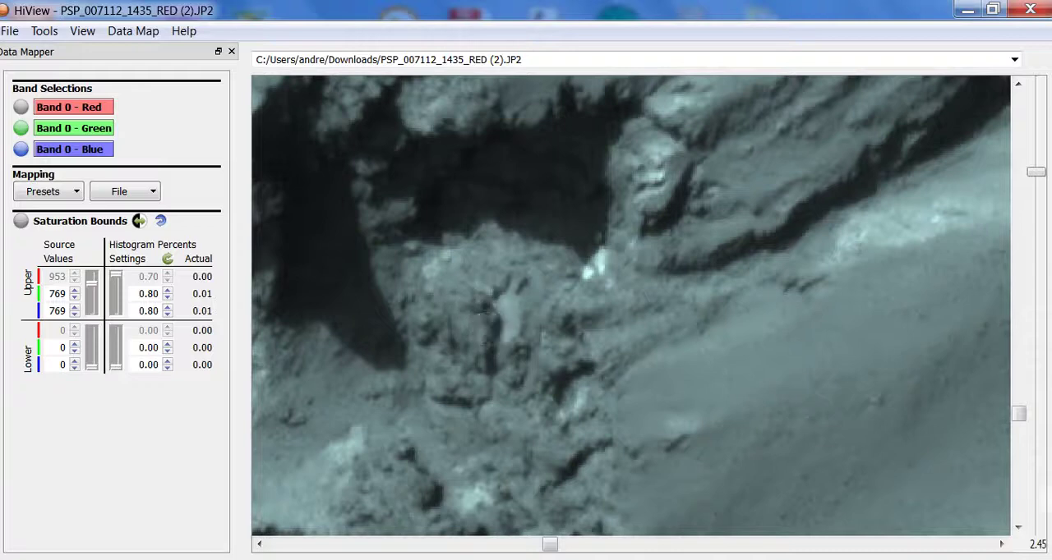
scroll(1043, 518, up, 3)
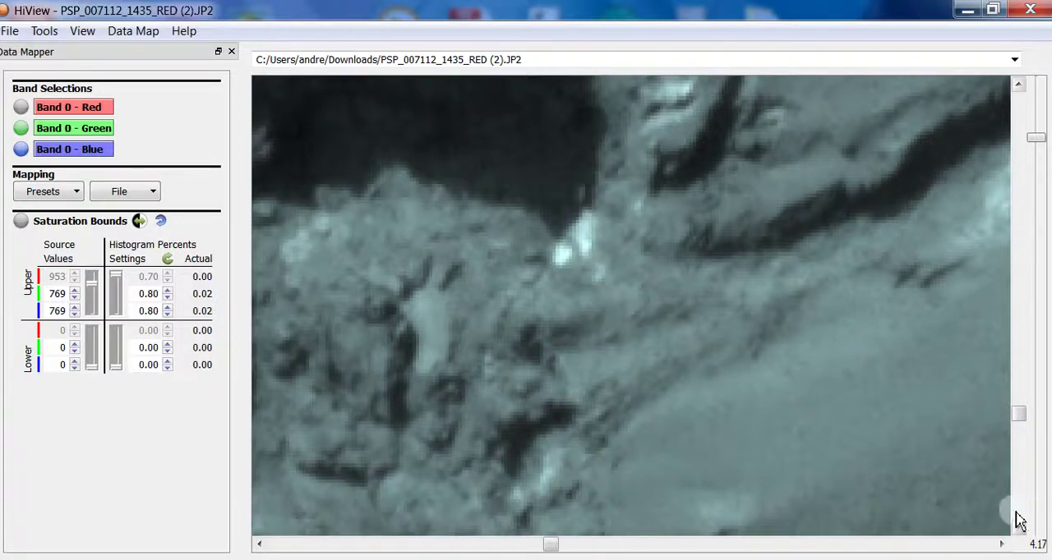
Pan twice further down to frame the pale rock outcrop
click(1018, 524)
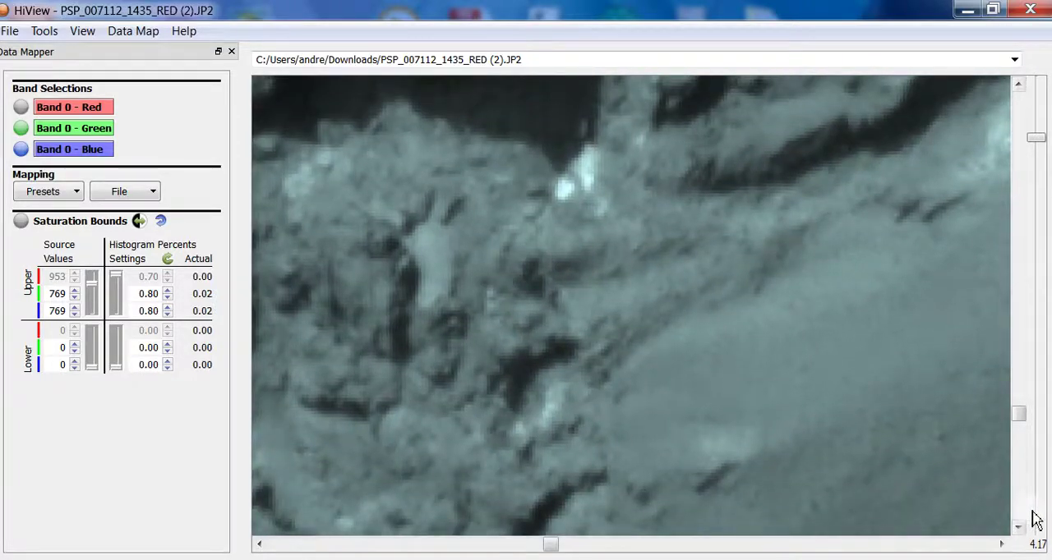
scroll(1040, 522, up, 1)
scroll(1040, 521, up, 2)
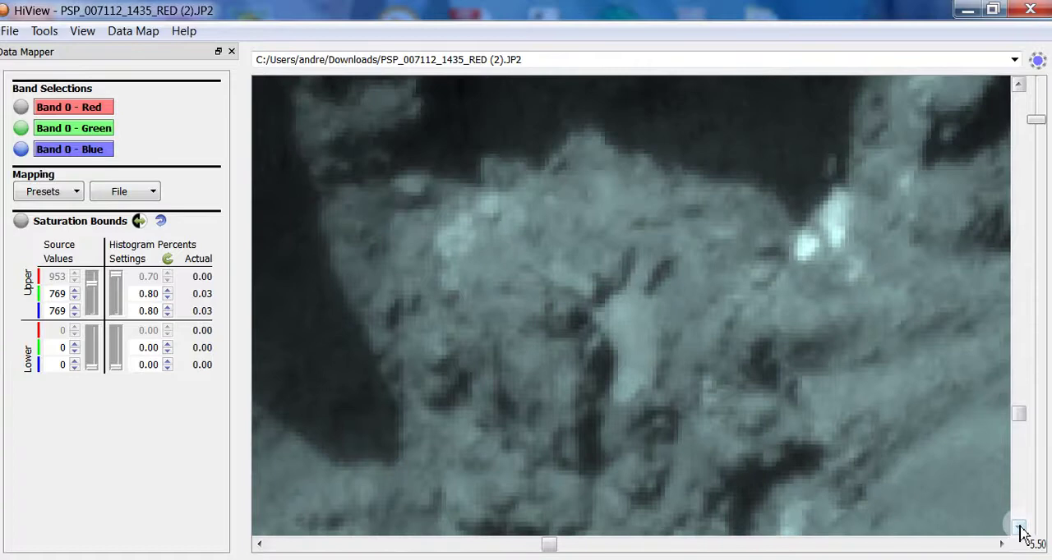
scroll(1042, 532, up, 3)
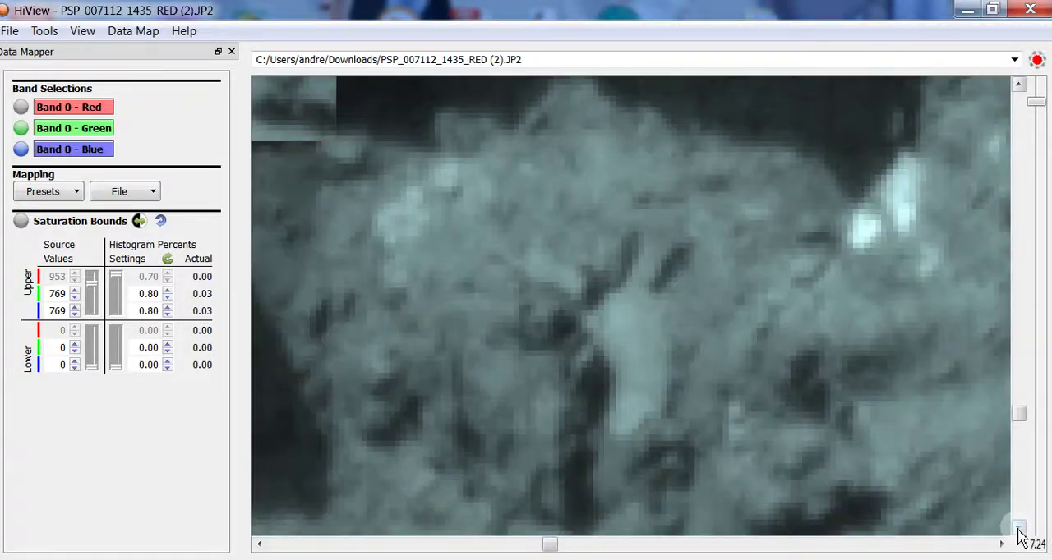
click(1019, 527)
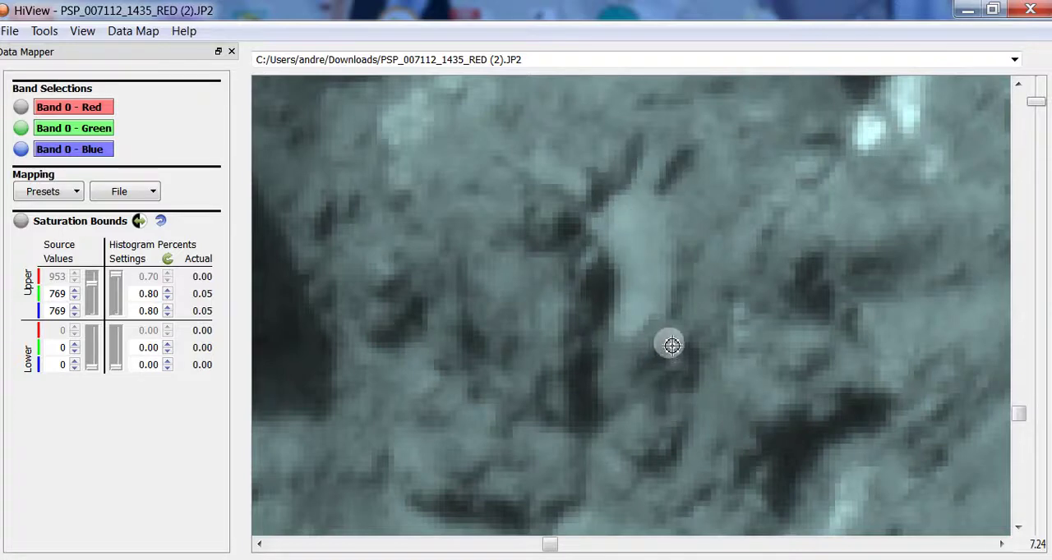
scroll(1047, 457, down, 5)
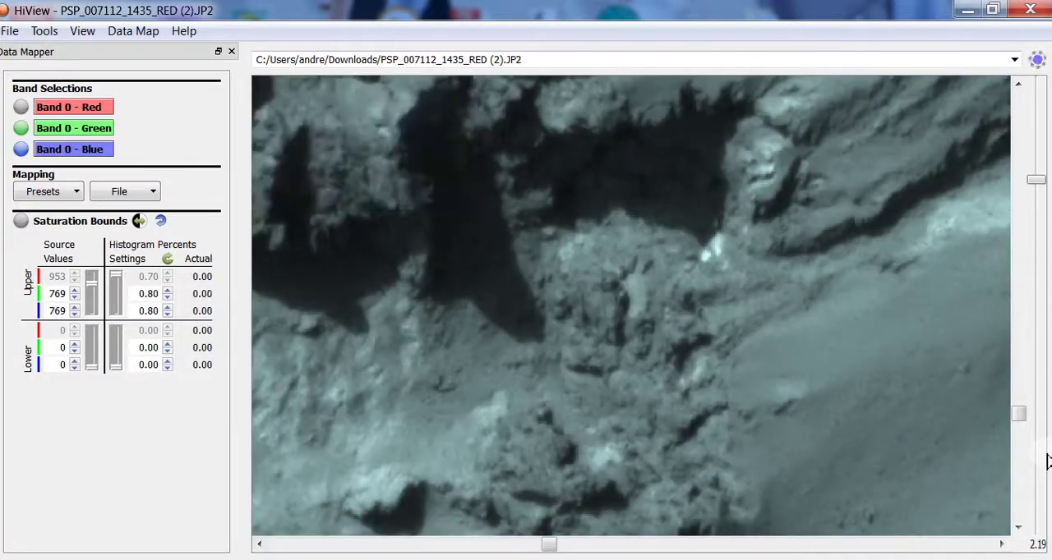
scroll(1023, 484, up, 3)
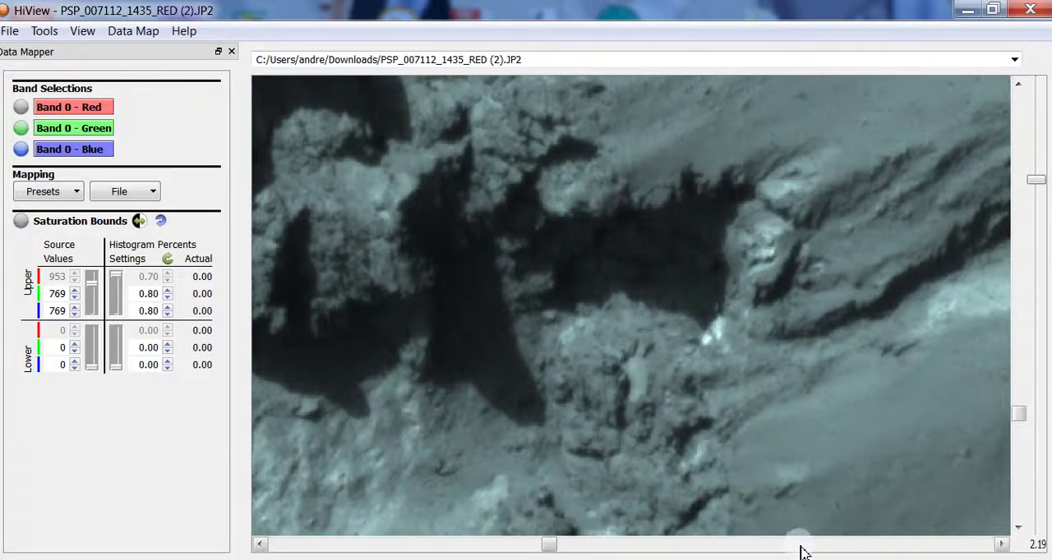
scroll(804, 546, up, 5)
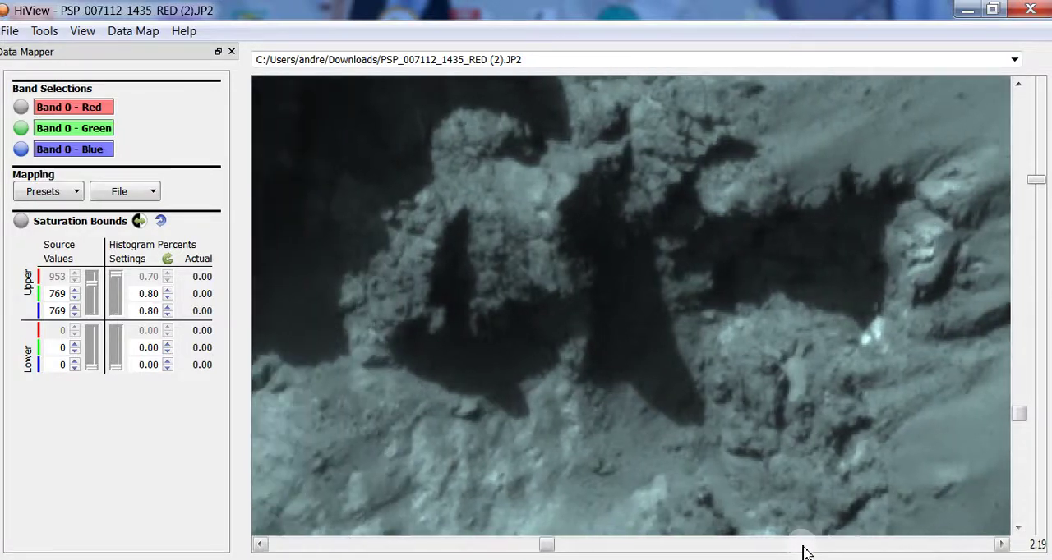
scroll(805, 549, down, 1)
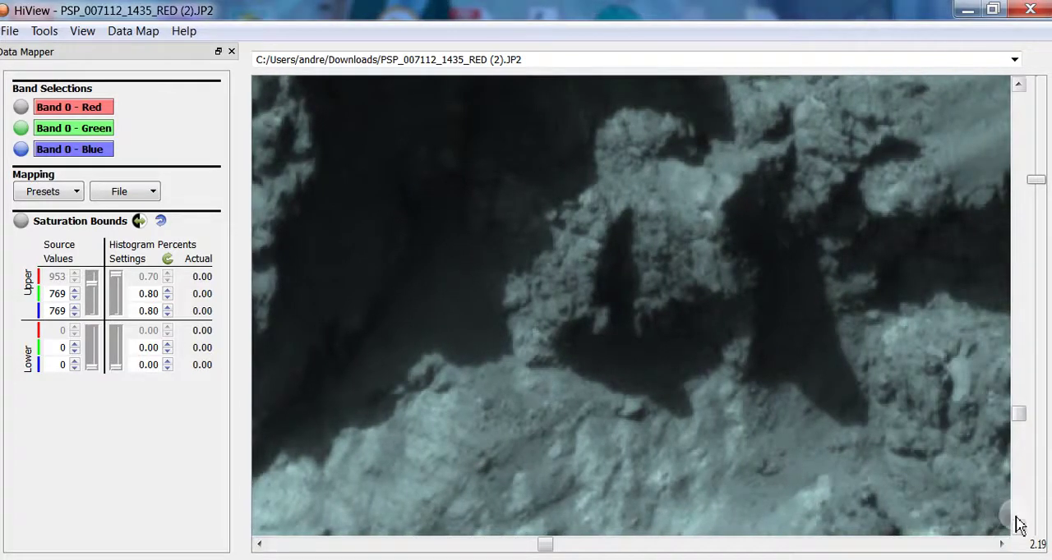
scroll(1019, 460, up, 3)
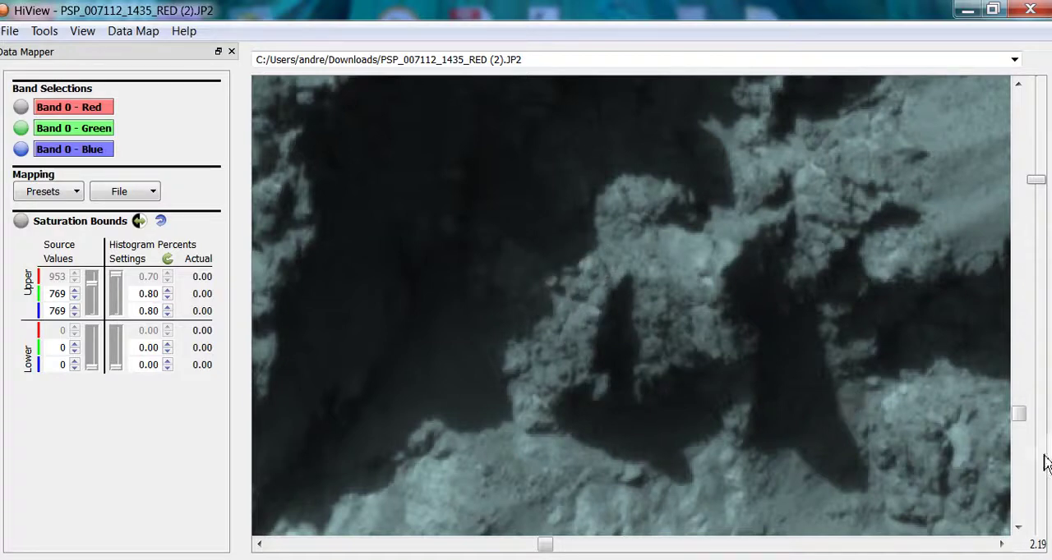
scroll(1040, 470, up, 1)
scroll(1040, 470, up, 1)
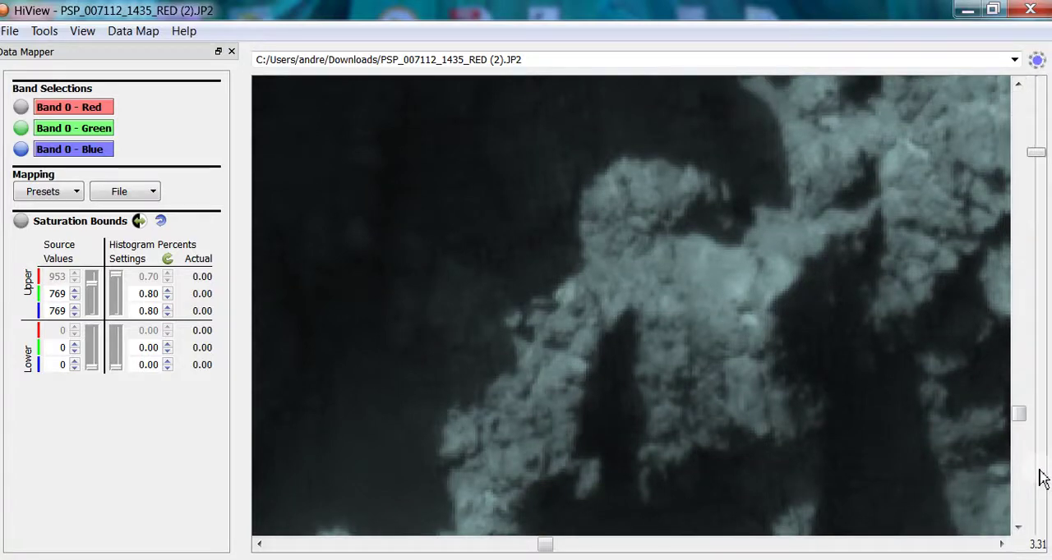
scroll(1040, 469, up, 1)
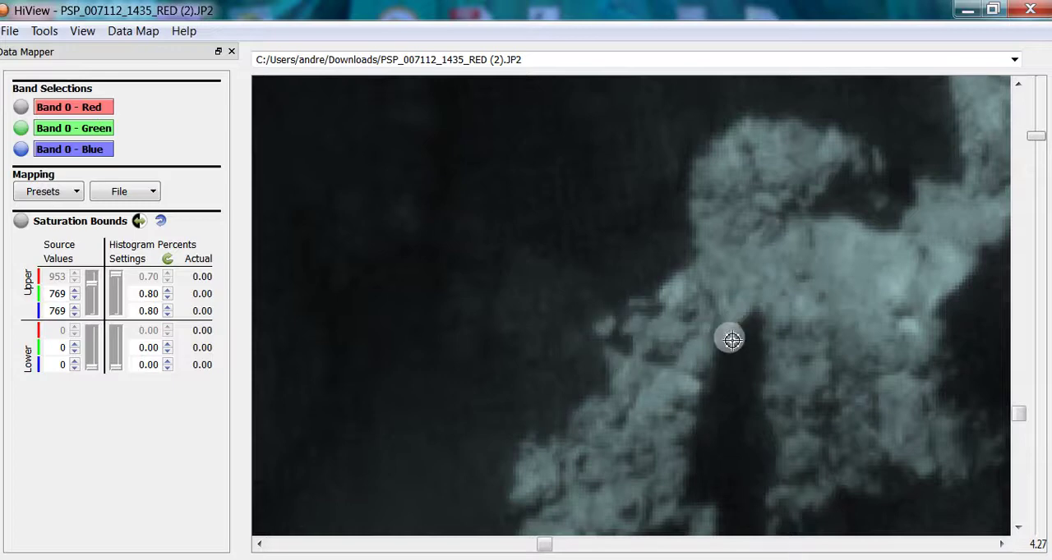
scroll(1046, 479, up, 1)
scroll(1035, 485, up, 1)
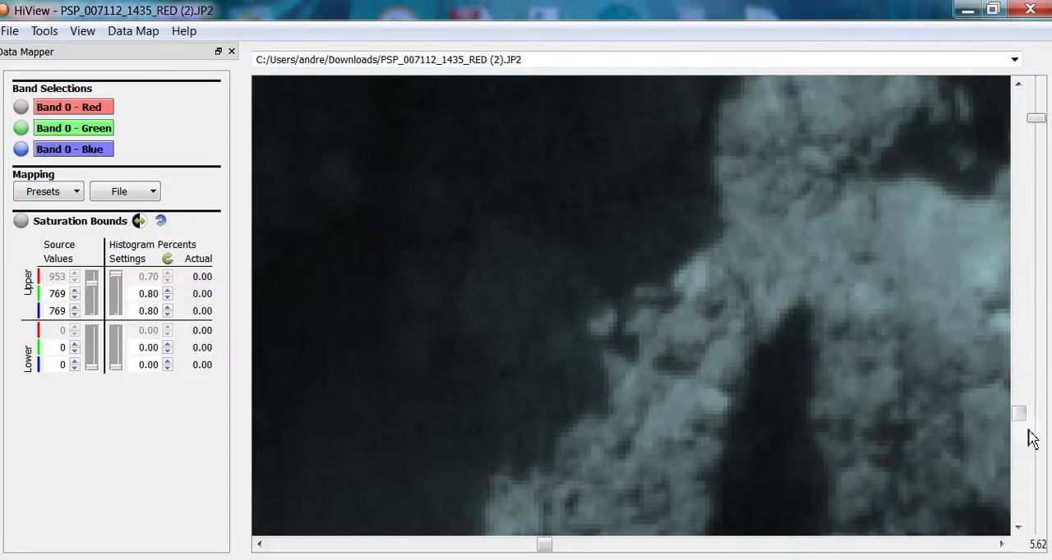
scroll(1032, 438, down, 2)
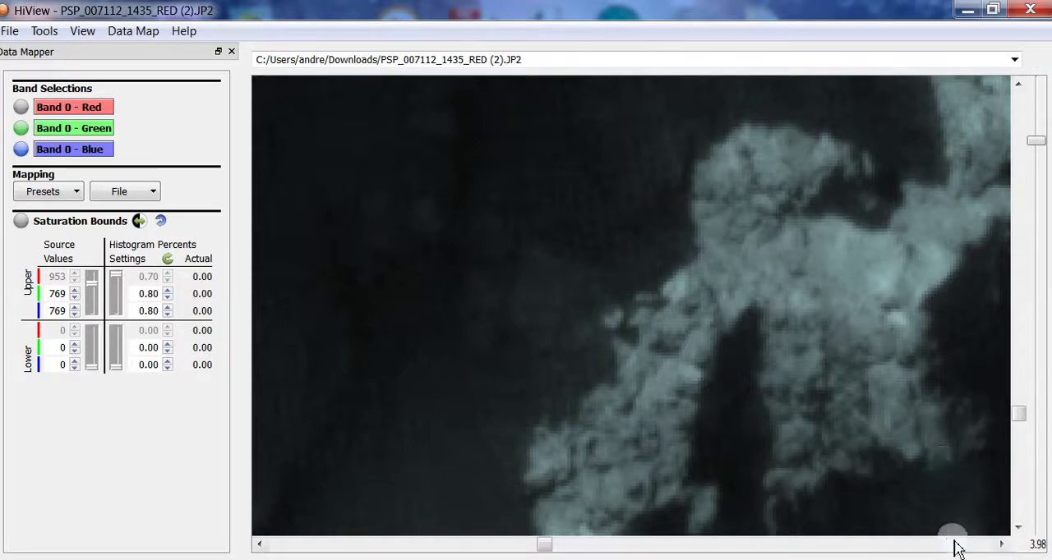
scroll(967, 548, right, 1)
scroll(968, 549, right, 3)
scroll(968, 548, right, 3)
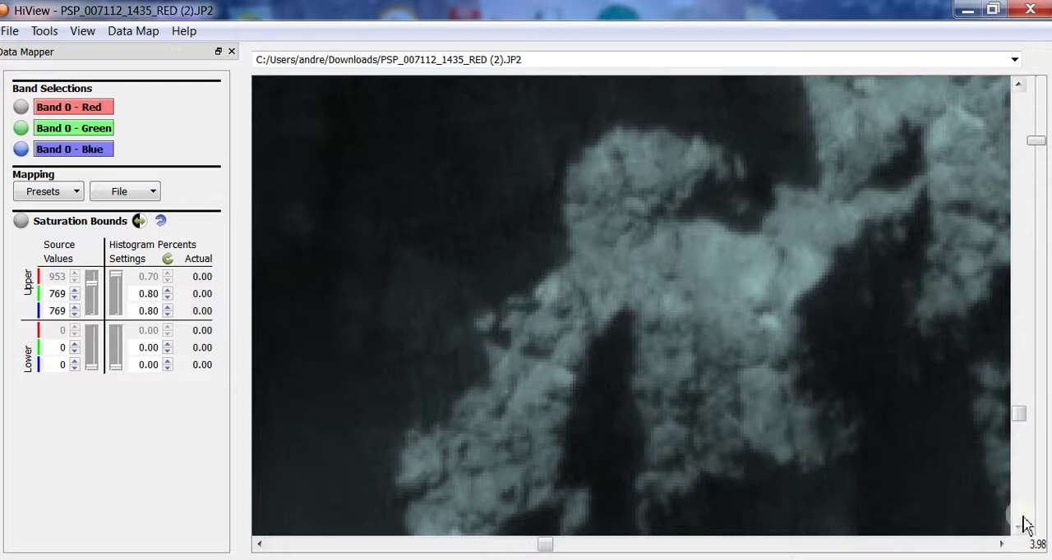
scroll(1046, 518, down, 1)
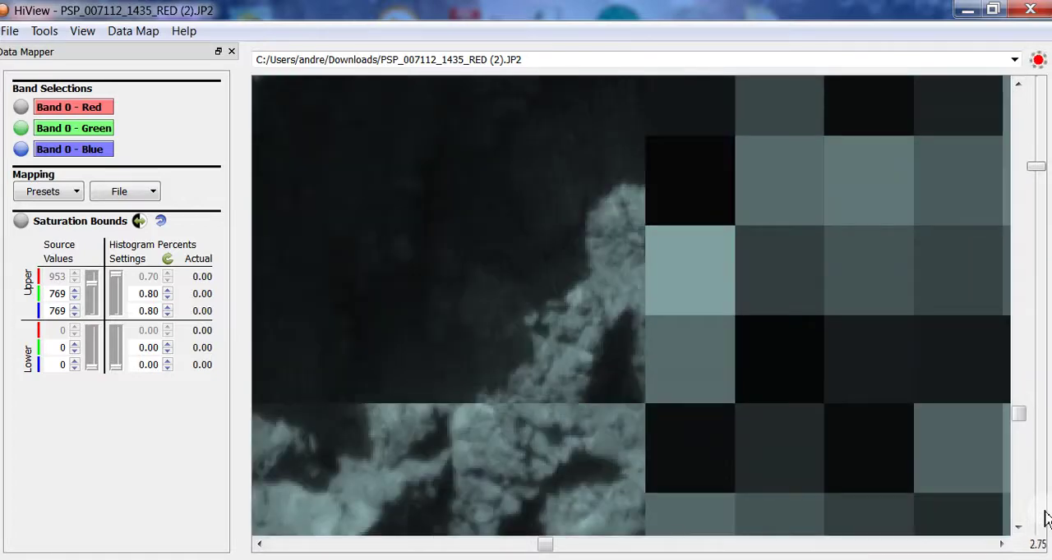
scroll(990, 548, up, 3)
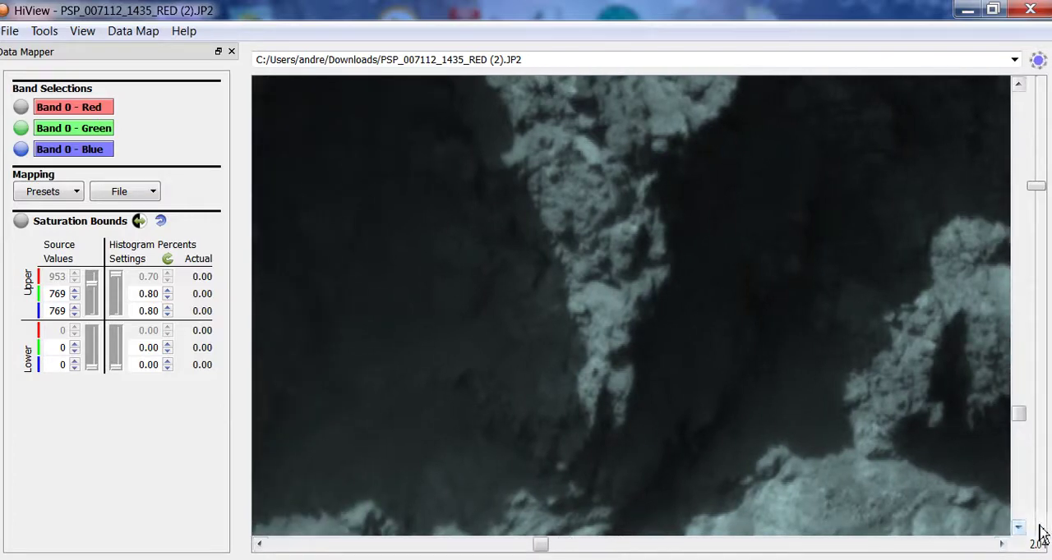
scroll(1042, 534, up, 1)
scroll(1042, 534, up, 1)
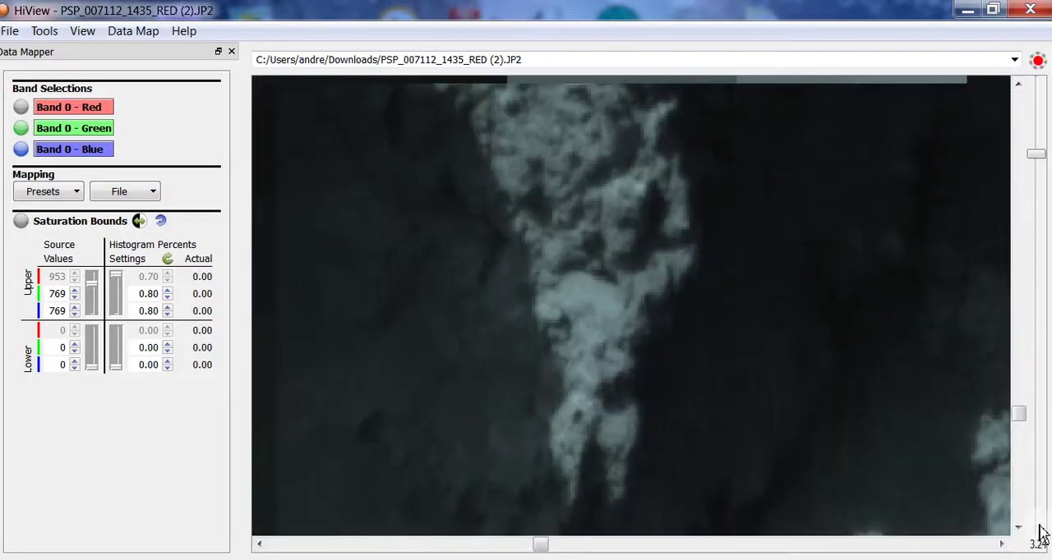
Shift the view lower on the rock spine and drop the upper green/blue bound to 754
click(1019, 528)
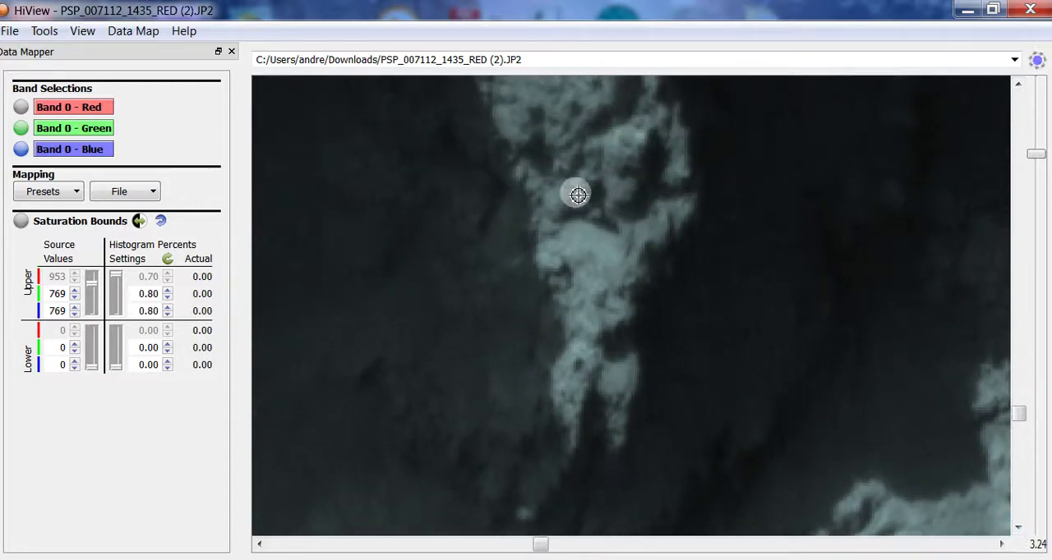
scroll(1042, 379, down, 1)
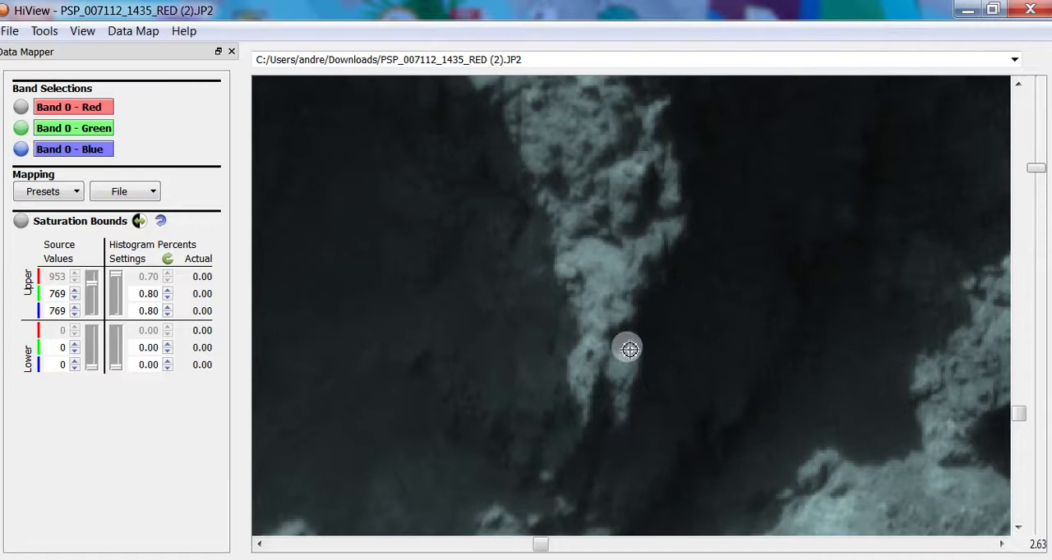
drag(93, 304, 100, 306)
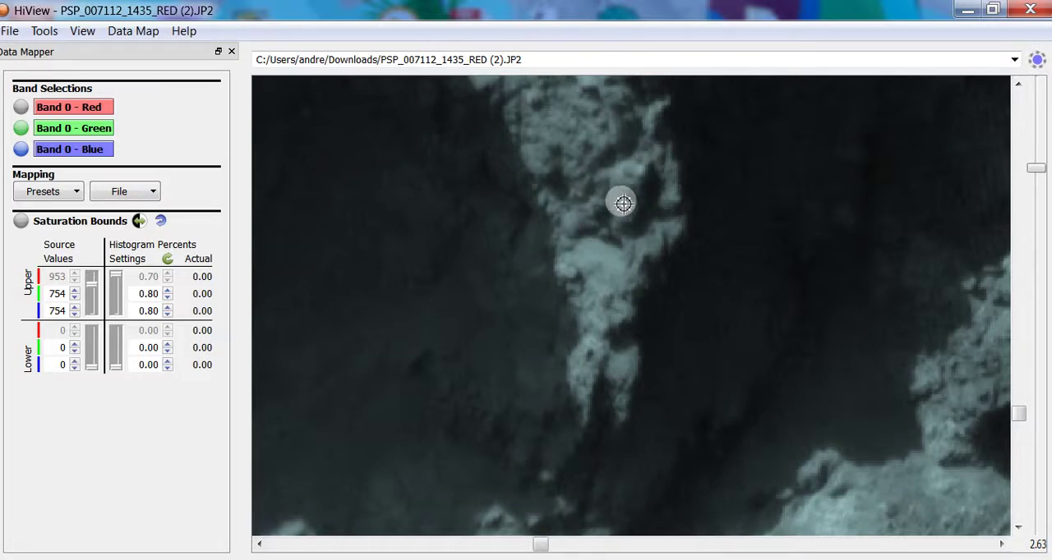
scroll(1045, 488, up, 1)
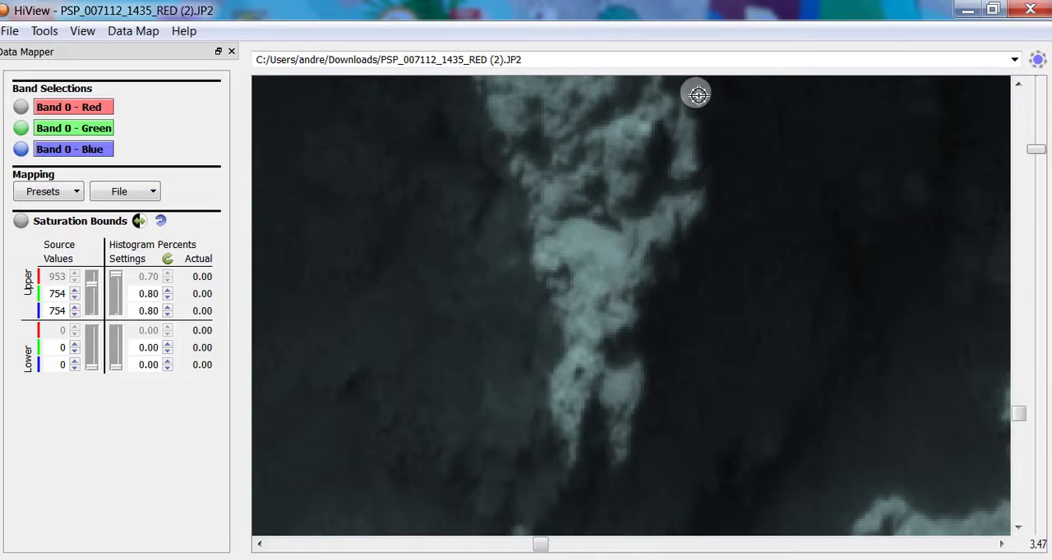
scroll(1019, 434, up, 1)
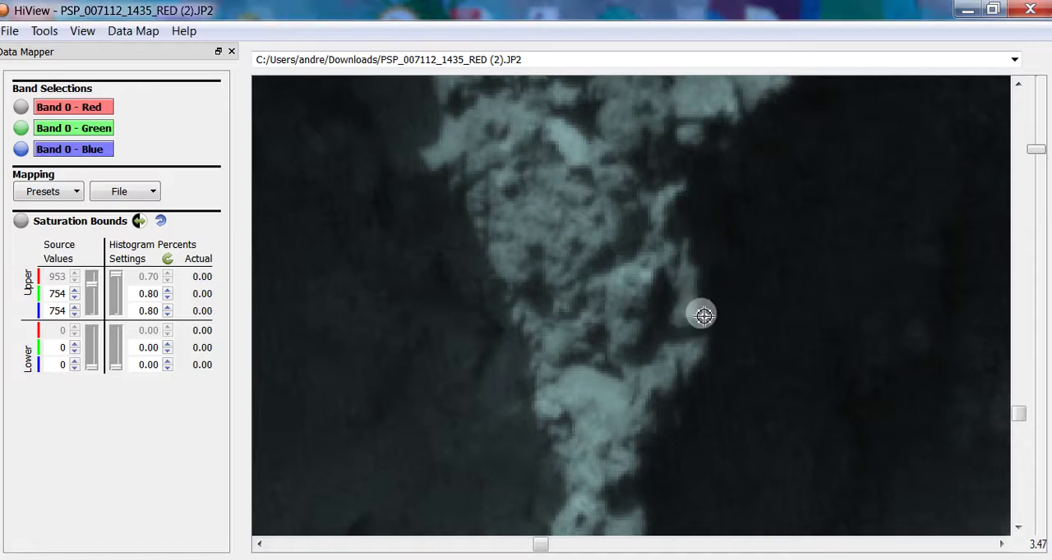
scroll(1046, 411, up, 1)
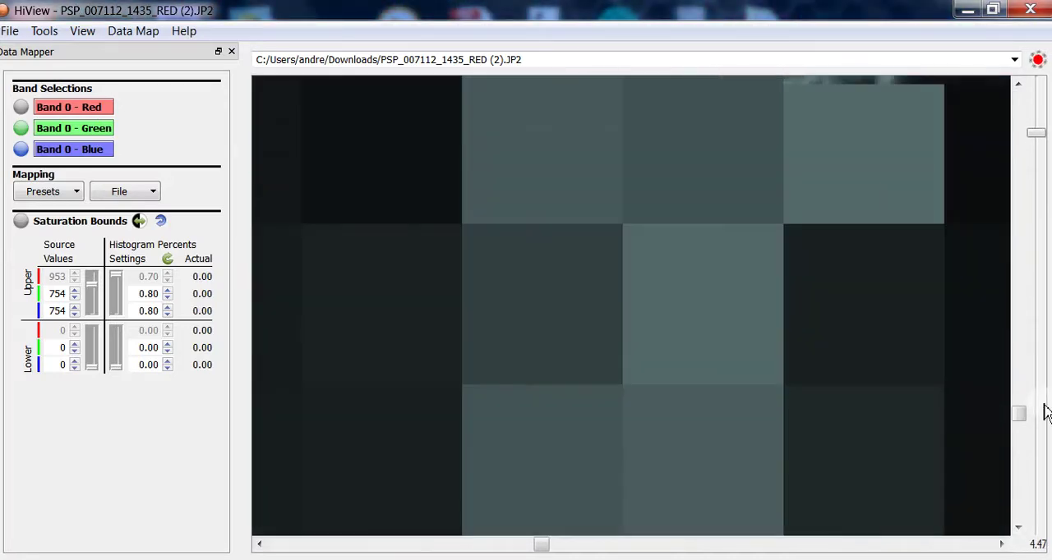
scroll(1046, 411, up, 1)
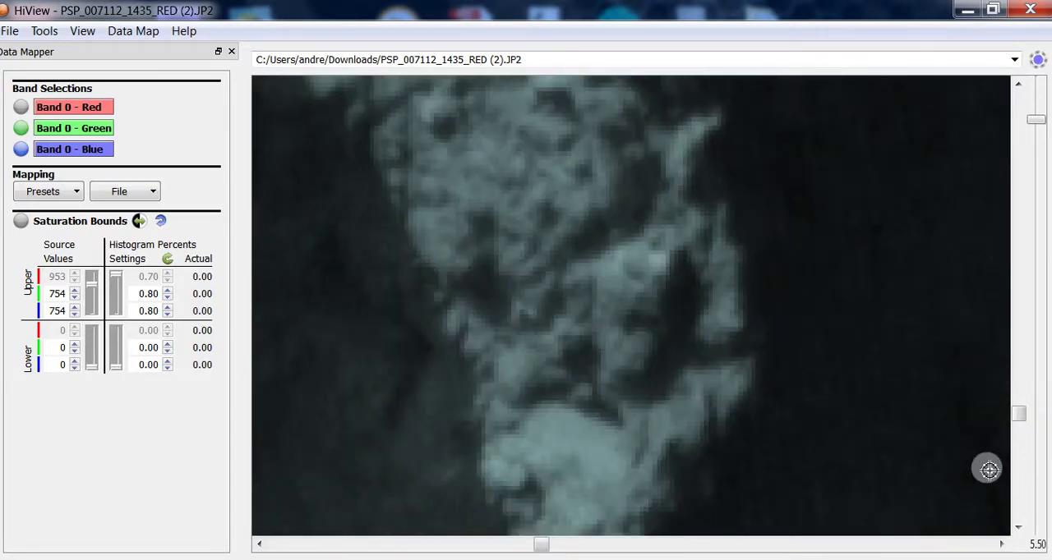
Pan down to bring the lower part of the rock spine into view
click(1031, 433)
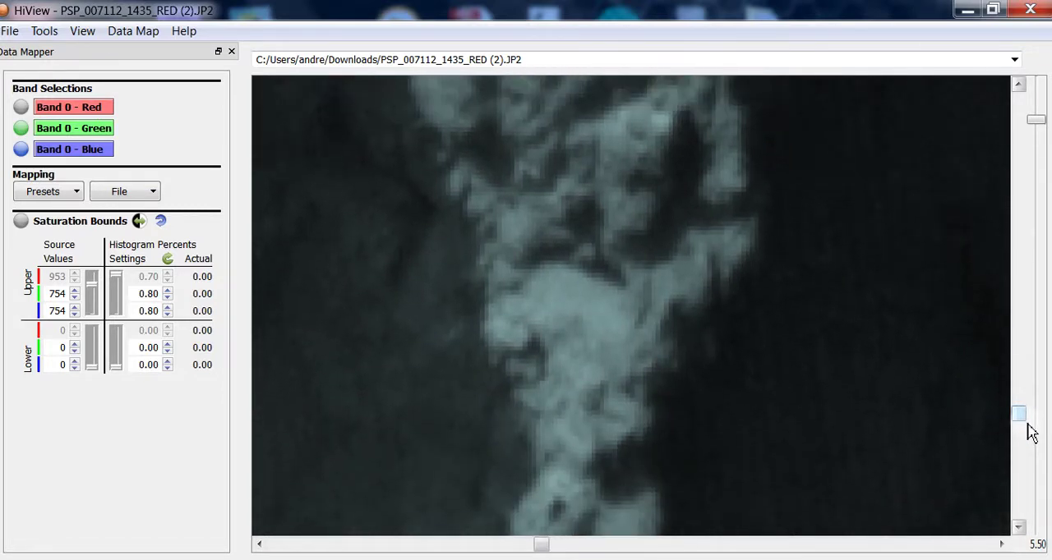
scroll(1023, 427, down, 2)
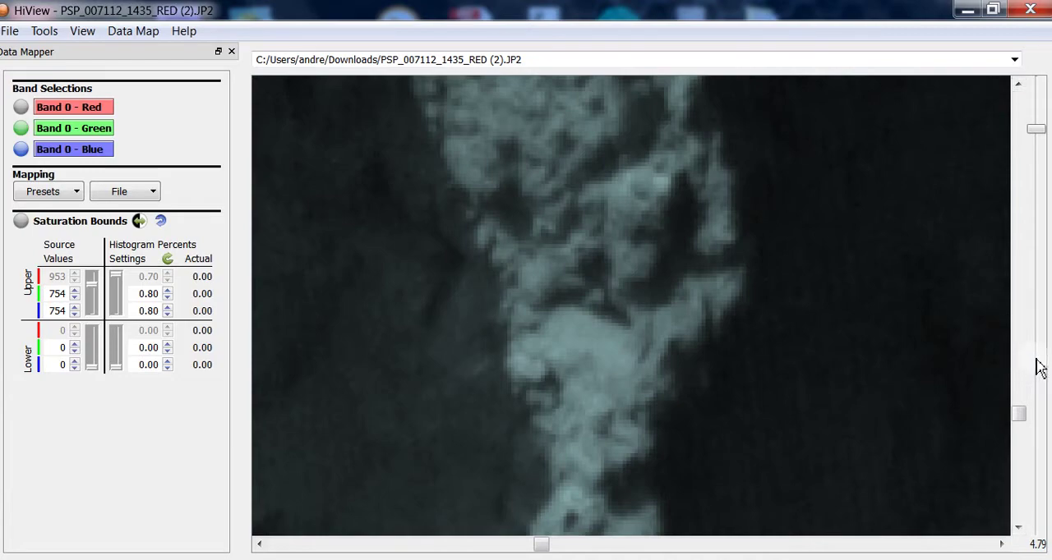
scroll(1040, 367, down, 2)
scroll(1039, 367, down, 2)
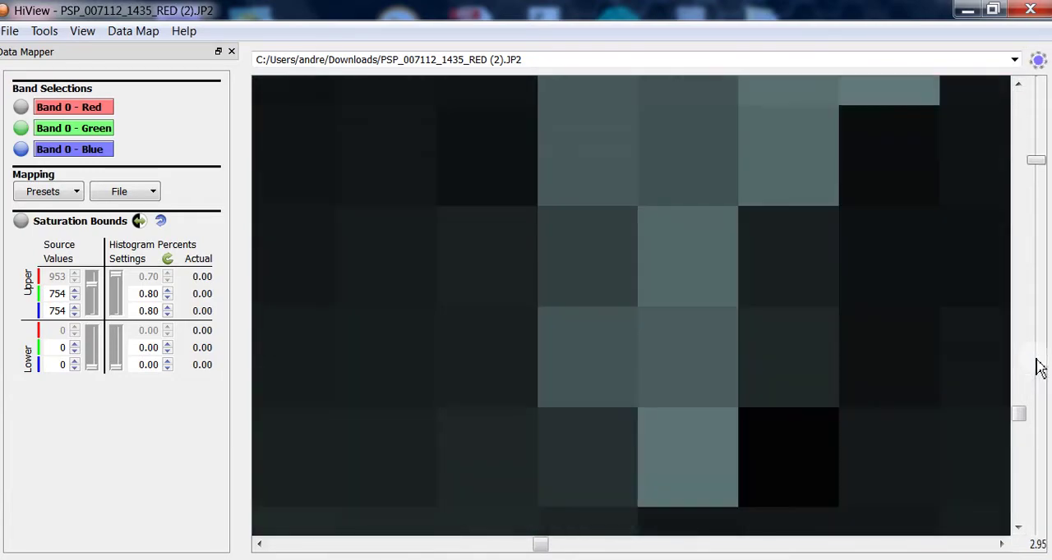
scroll(1039, 367, down, 2)
scroll(1039, 367, down, 2)
scroll(1040, 368, down, 2)
scroll(1040, 367, down, 2)
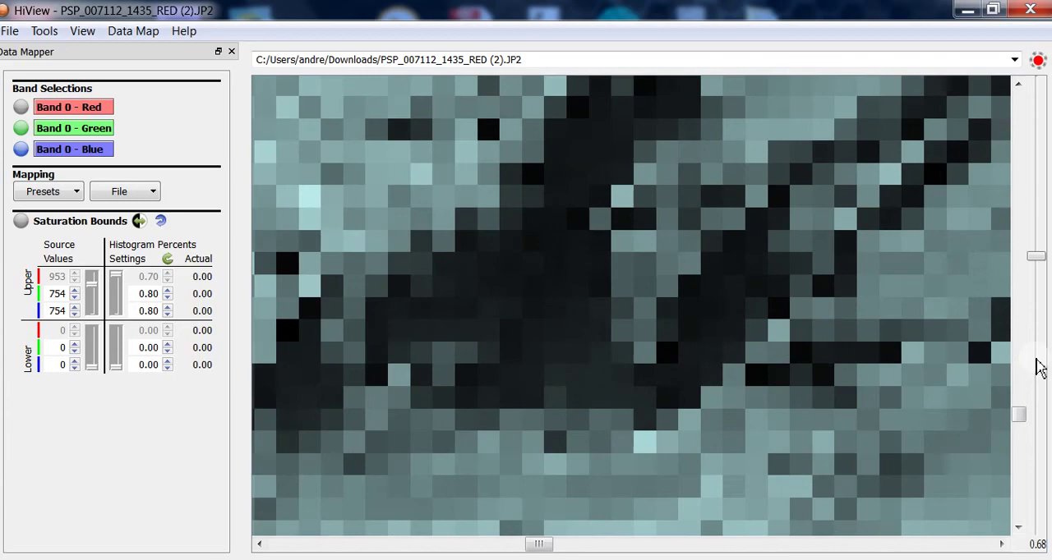